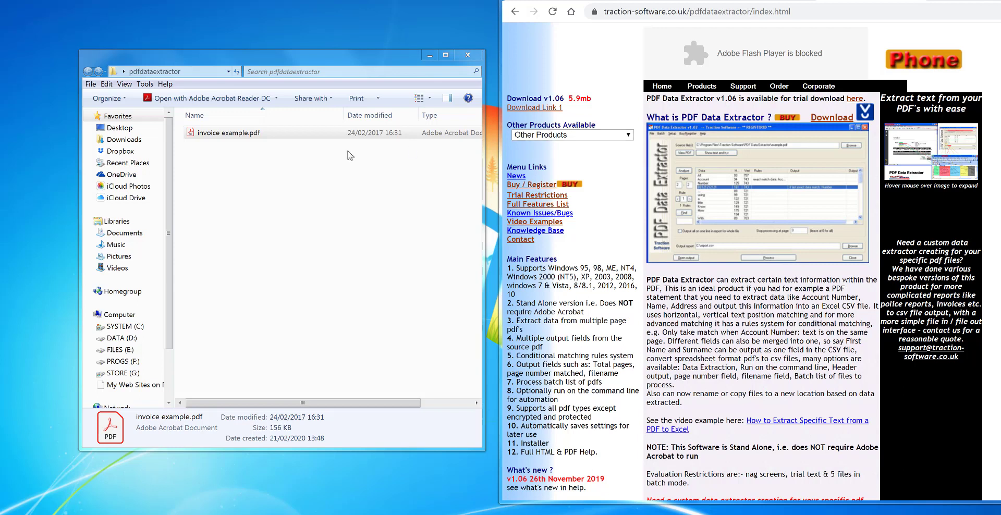
Step: Open invoice example.pdf, review its invoice number and date lines, then close it
{"action": "double_click", "coordinate": [232, 134]}
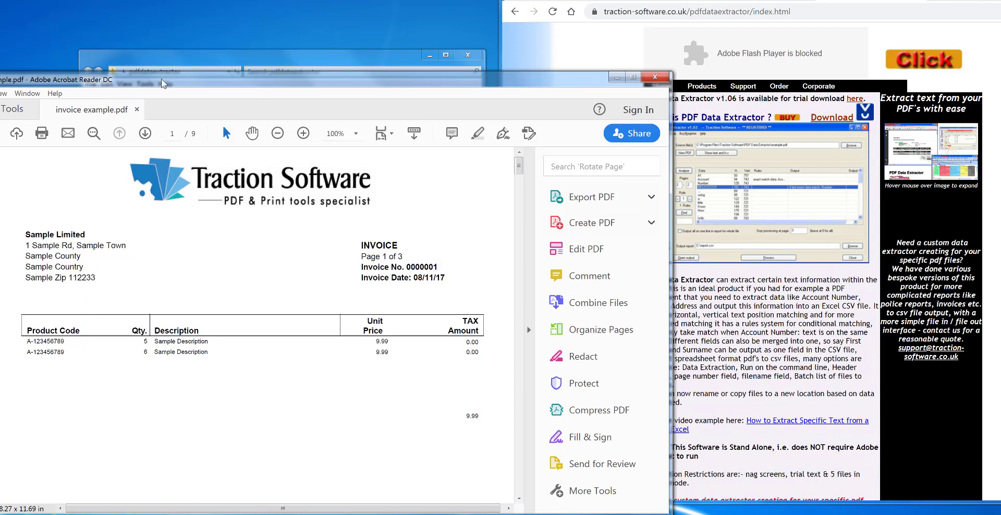
{"action": "left_click_drag", "start_coordinate": [163, 84], "coordinate": [320, 64]}
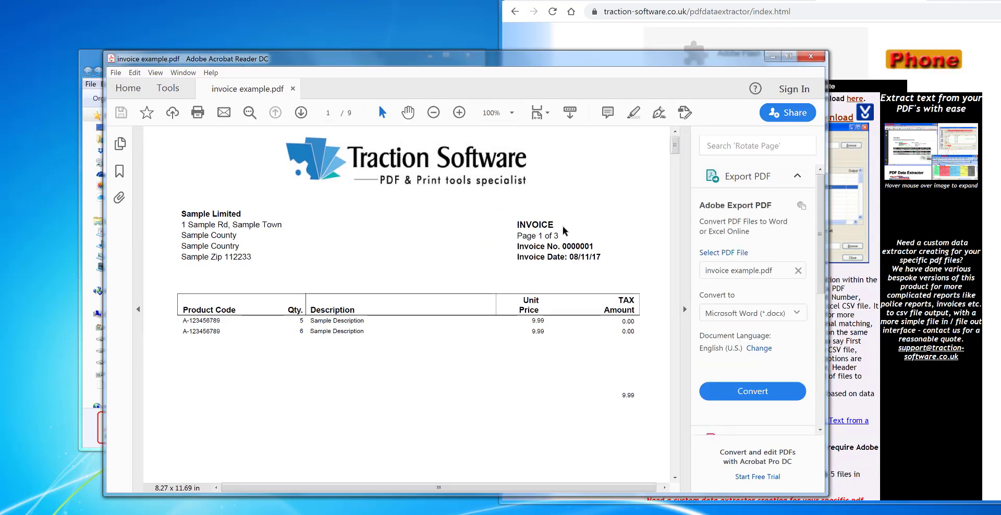
{"action": "left_click_drag", "start_coordinate": [517, 245], "coordinate": [601, 258]}
{"action": "left_click", "coordinate": [680, 182]}
{"action": "left_click_drag", "start_coordinate": [675, 147], "coordinate": [674, 377]}
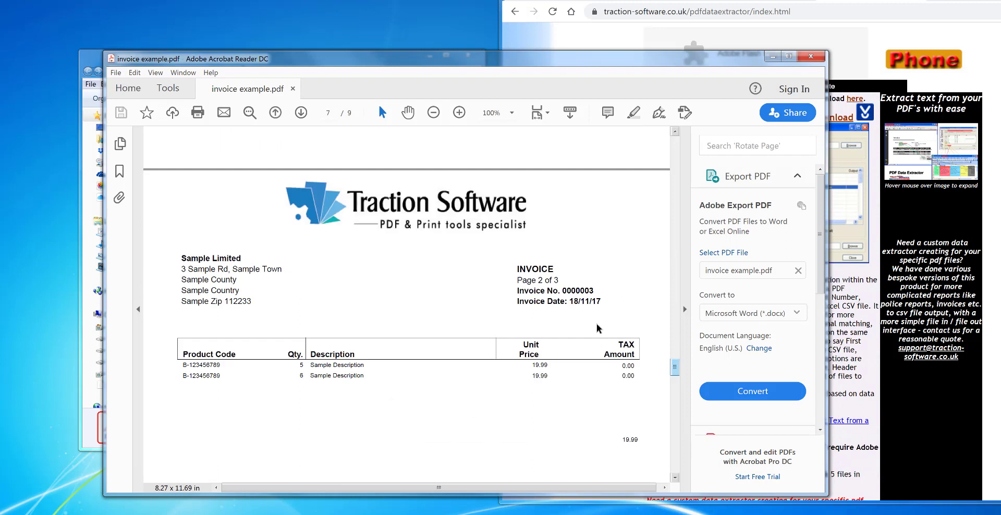
{"action": "triple_click", "coordinate": [534, 291]}
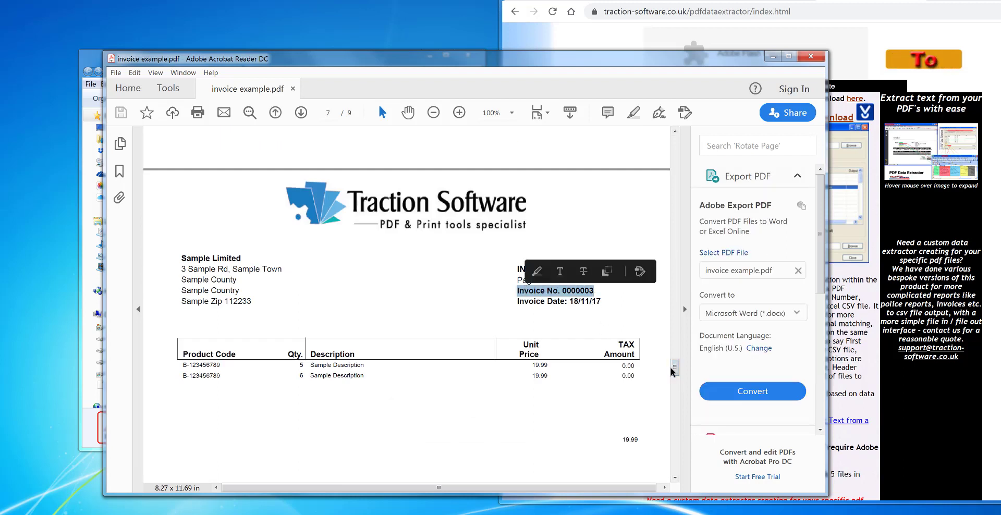
{"action": "left_click_drag", "start_coordinate": [675, 367], "coordinate": [675, 146]}
{"action": "key", "text": "ctrl+q"}
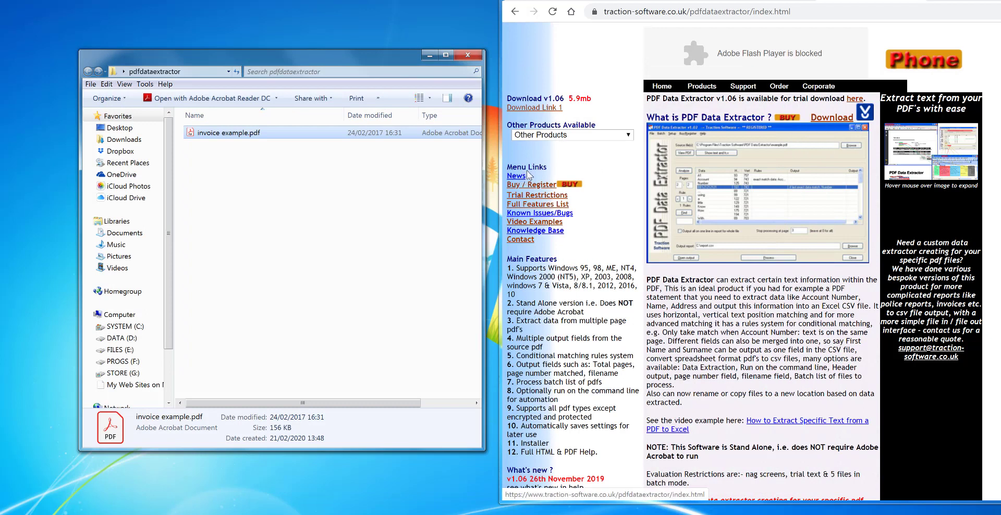
Step: Download the PDF Data Extractor zip, open it in WinRAR, and run PDFDataExtractorInstall.exe
{"action": "left_click", "coordinate": [549, 108]}
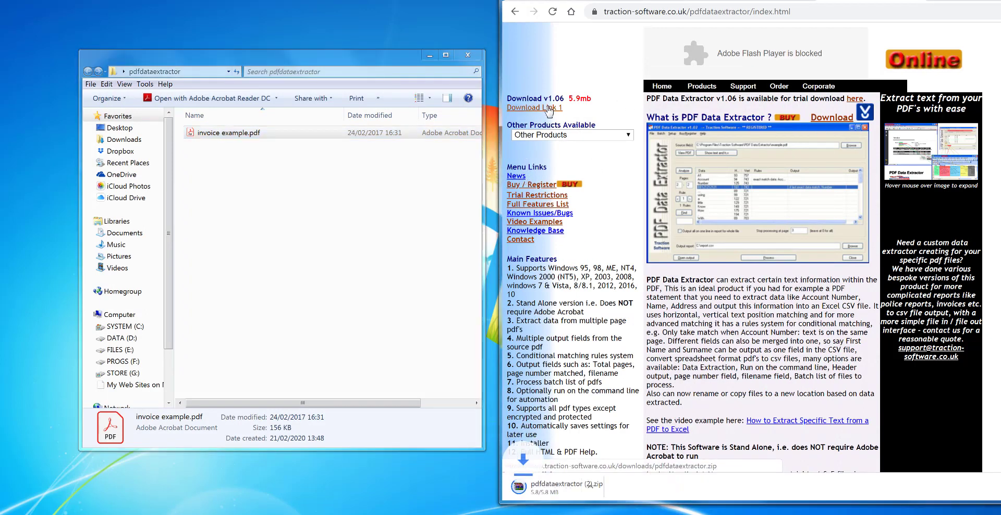
{"action": "left_click", "coordinate": [621, 490]}
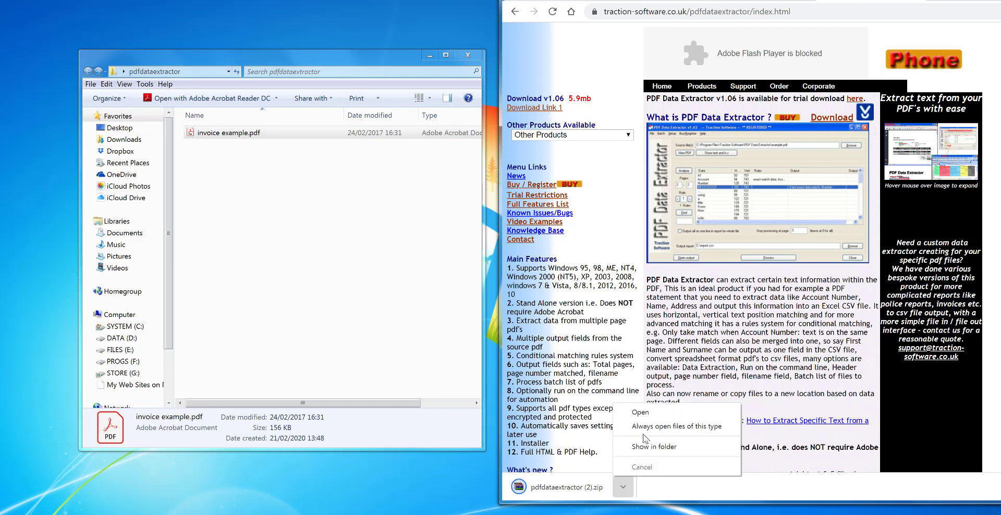
{"action": "left_click", "coordinate": [656, 414]}
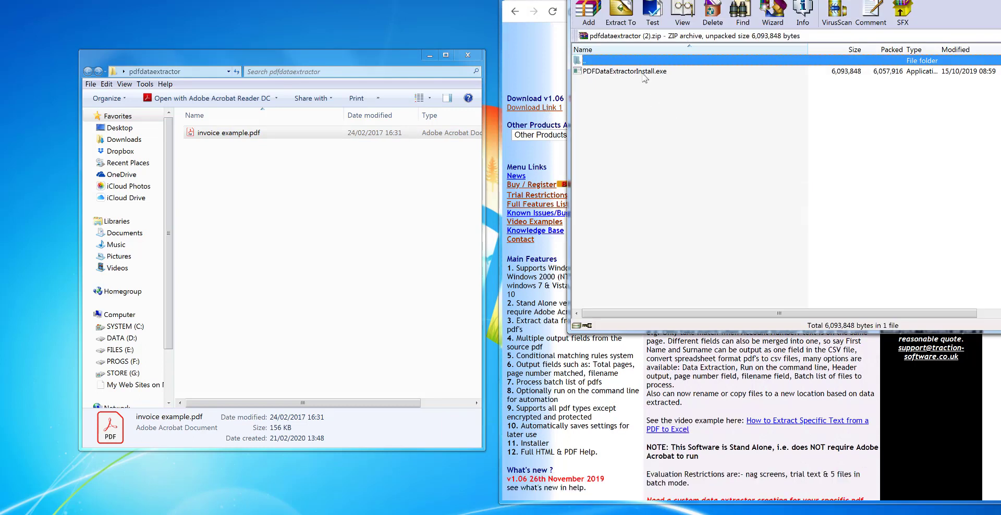
{"action": "double_click", "coordinate": [643, 73]}
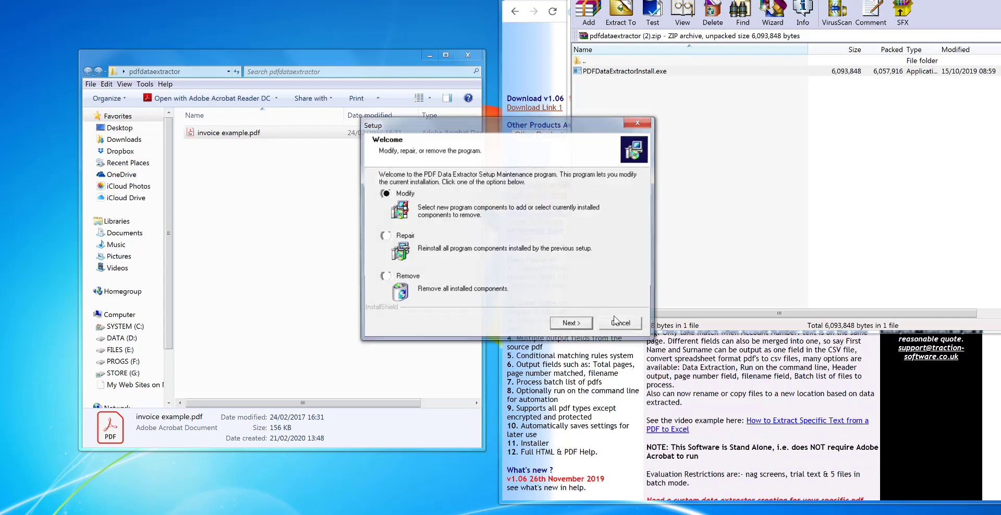
{"action": "left_click", "coordinate": [594, 324]}
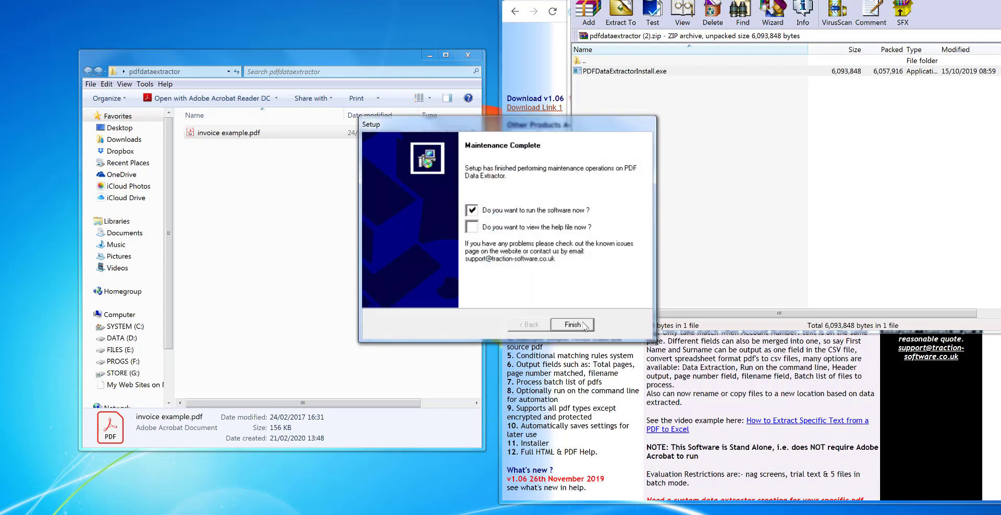
Step: Launch PDF Data Extractor, load invoice example.pdf as Source file(s), and analyze it
{"action": "left_click", "coordinate": [585, 326]}
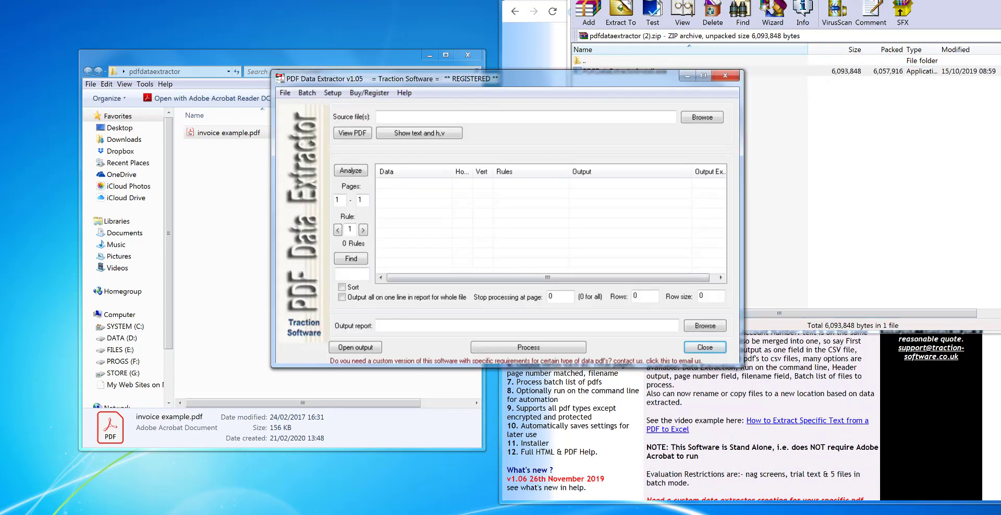
{"action": "left_click_drag", "start_coordinate": [478, 80], "coordinate": [461, 162]}
{"action": "left_click_drag", "start_coordinate": [218, 134], "coordinate": [468, 196]}
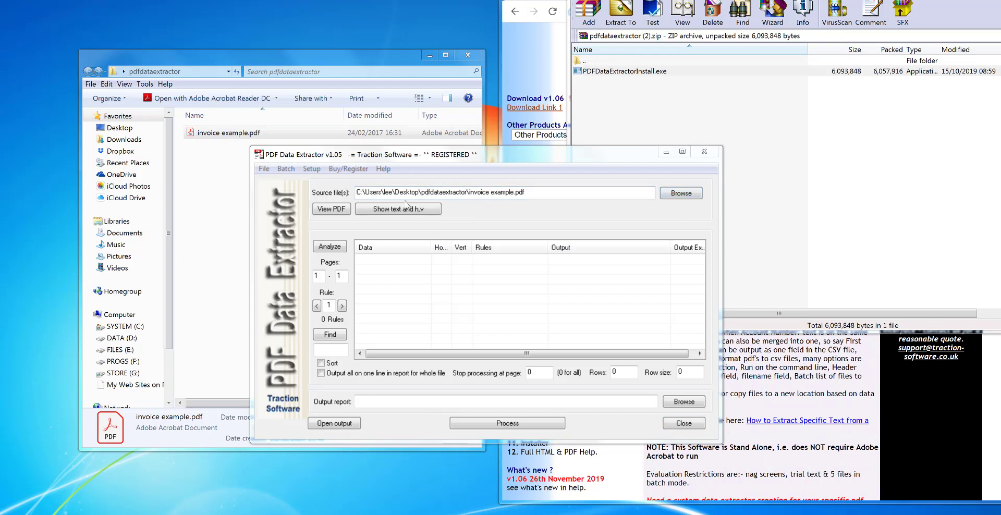
{"action": "left_click", "coordinate": [329, 246]}
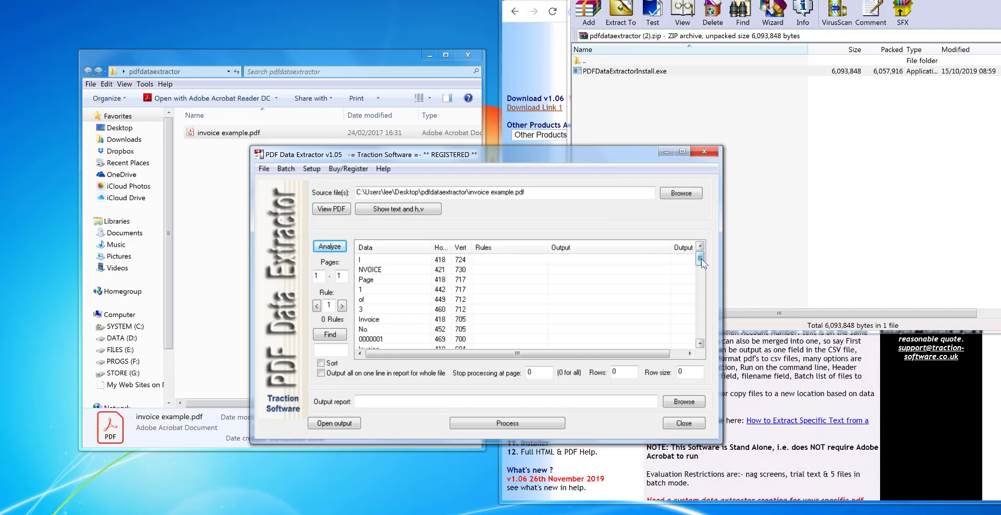
{"action": "left_click_drag", "start_coordinate": [699, 259], "coordinate": [702, 266]}
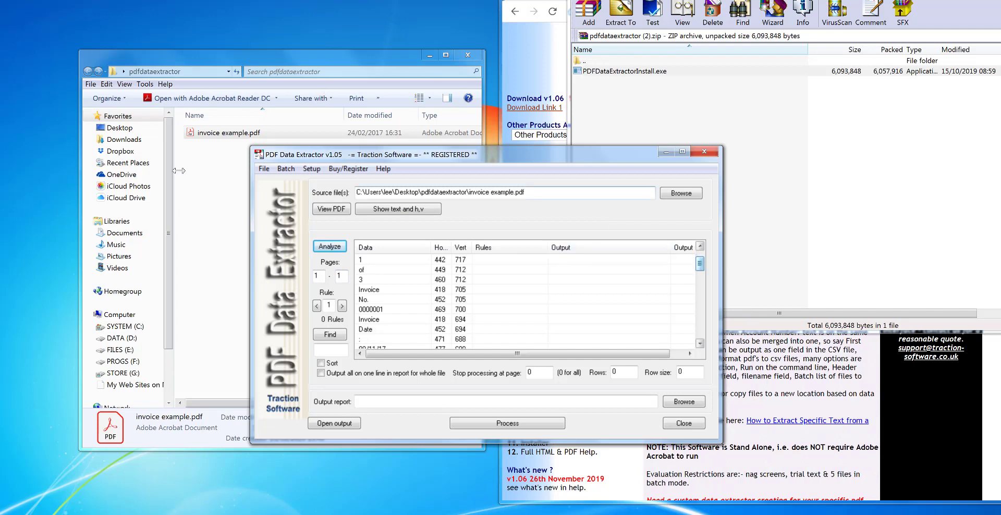
{"action": "left_click", "coordinate": [221, 143]}
Step: Reopen invoice example.pdf in Acrobat beside the extractor and scroll the word list to 0000001
{"action": "double_click", "coordinate": [241, 136]}
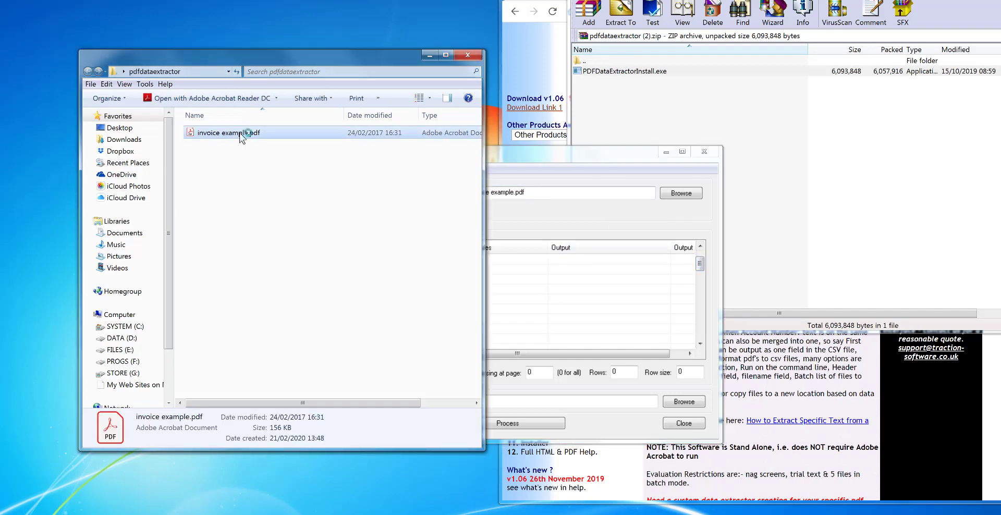
{"action": "left_click_drag", "start_coordinate": [534, 68], "coordinate": [365, 70]}
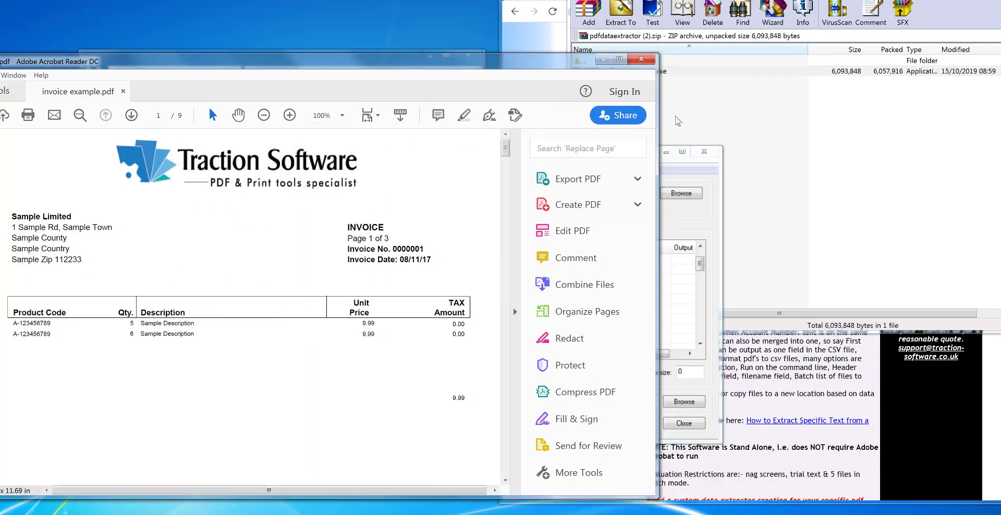
{"action": "key", "text": "alt+Tab"}
{"action": "left_click_drag", "start_coordinate": [426, 165], "coordinate": [584, 122]}
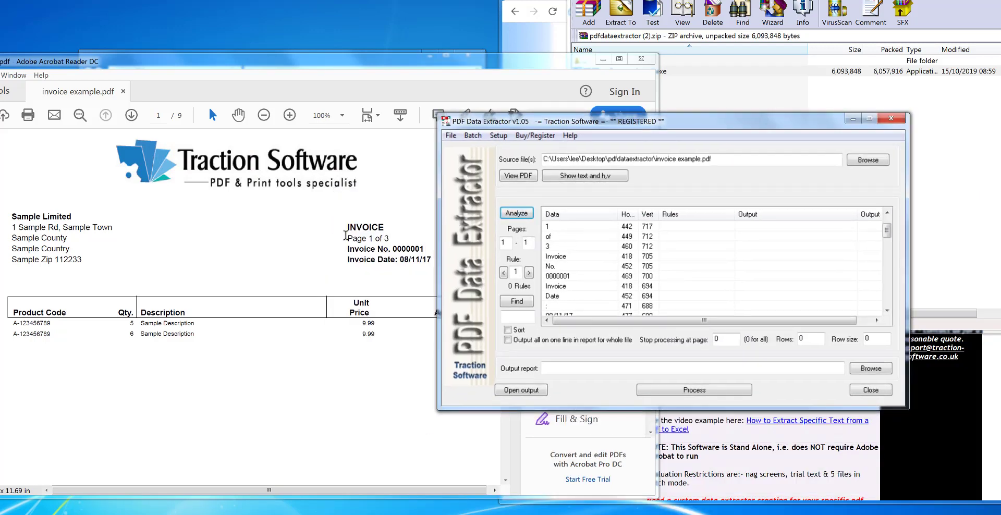
{"action": "scroll", "coordinate": [887, 228], "scroll_direction": "up", "scroll_amount": 1}
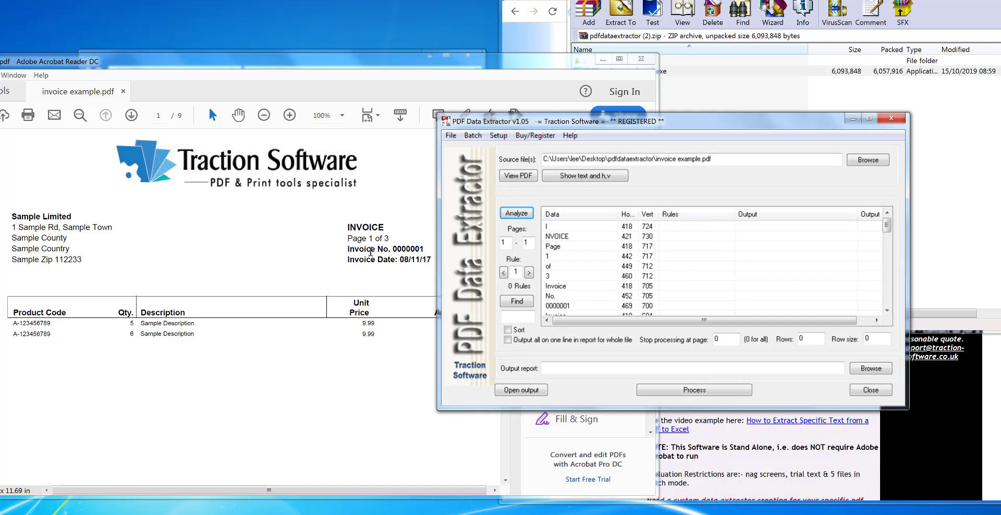
{"action": "scroll", "coordinate": [887, 229], "scroll_direction": "down", "scroll_amount": 1}
Step: Add an 'if last exact data match: No.' output rule on the 0000001 entry
{"action": "left_click", "coordinate": [567, 265]}
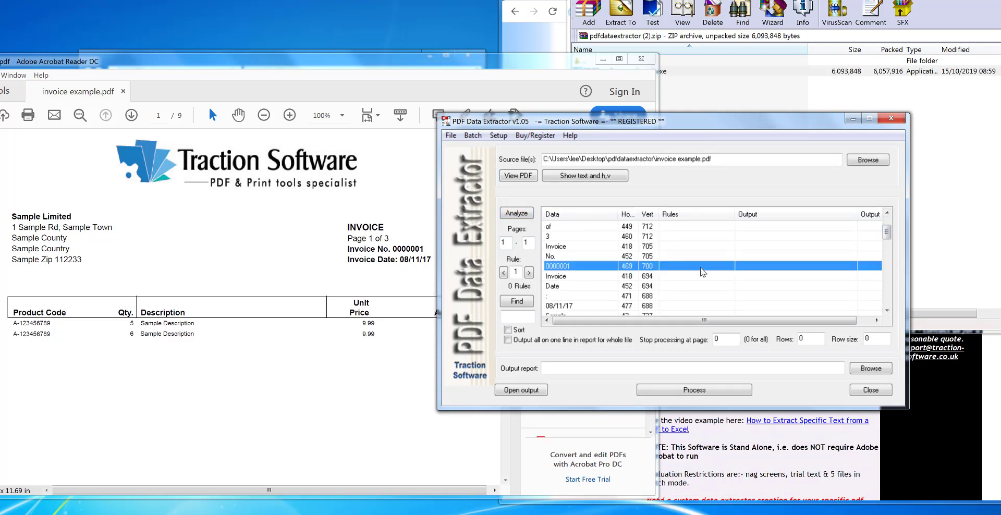
{"action": "right_click", "coordinate": [738, 266]}
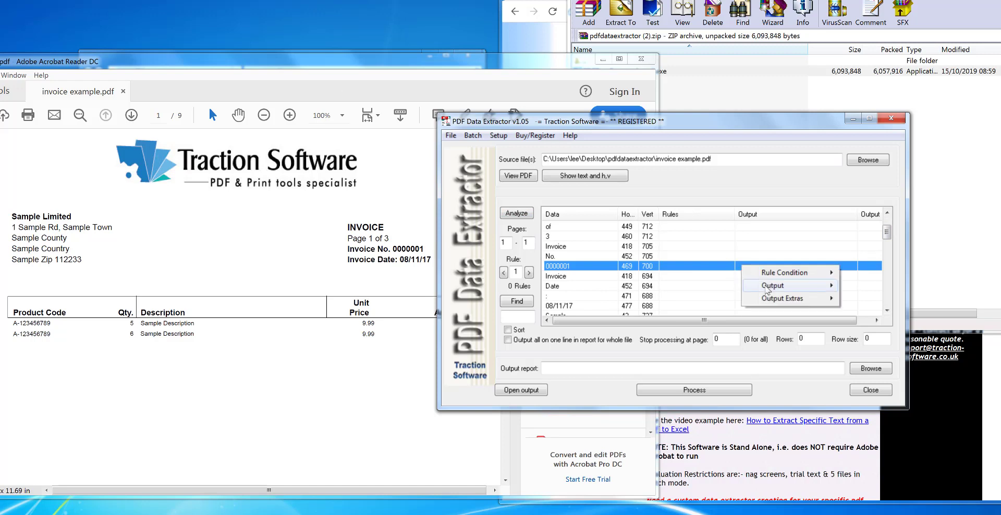
{"action": "mouse_move", "coordinate": [766, 290]}
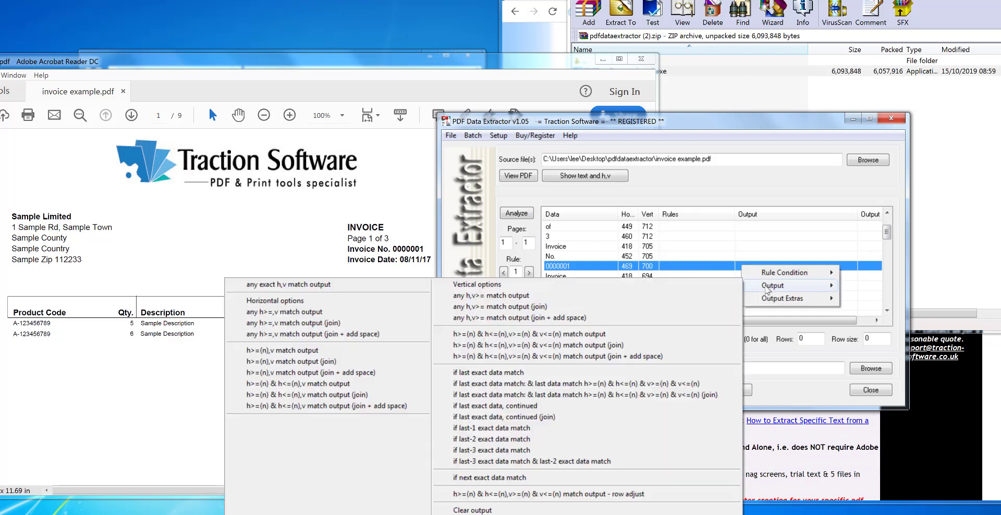
{"action": "left_click", "coordinate": [528, 373]}
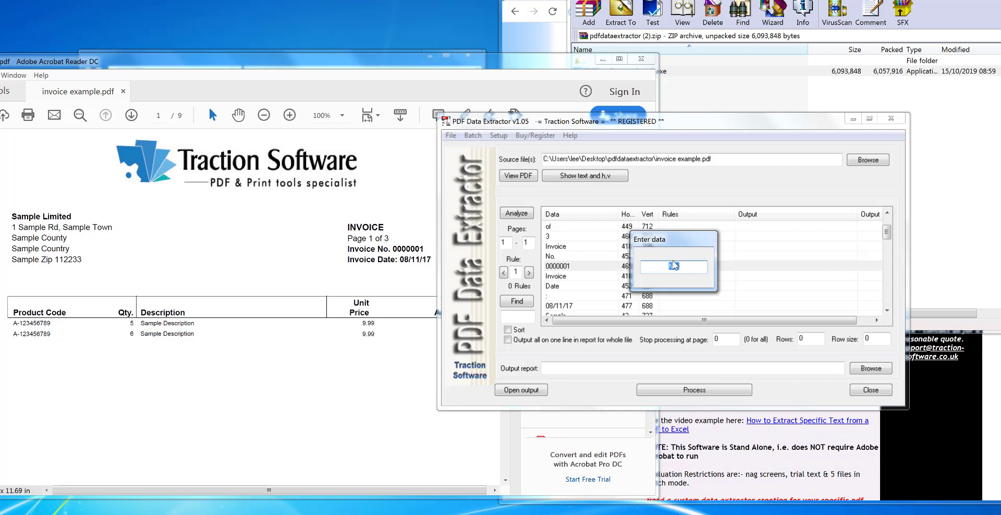
{"action": "key", "text": "Return"}
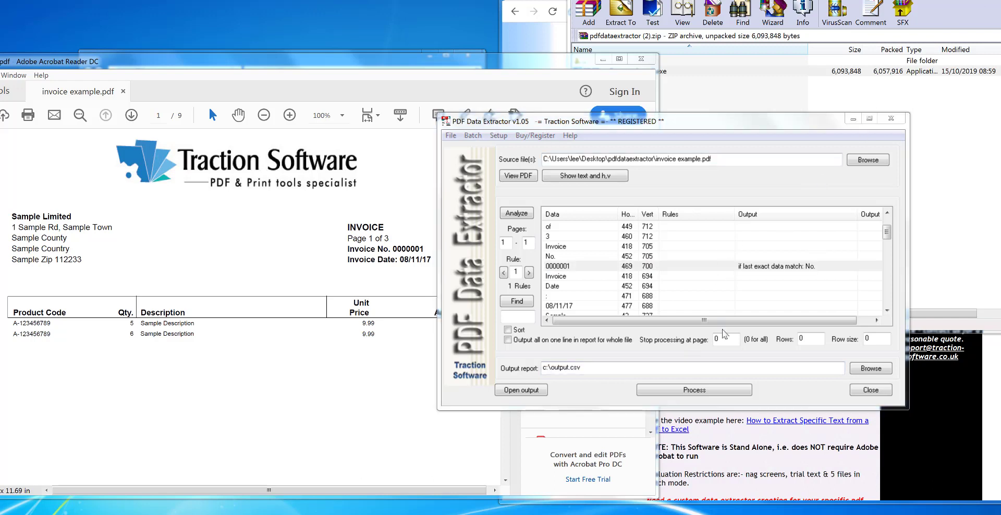
Step: Process the invoice PDF, writing 9 lines to c:\output.csv, and dismiss the Done! message
{"action": "left_click", "coordinate": [724, 336]}
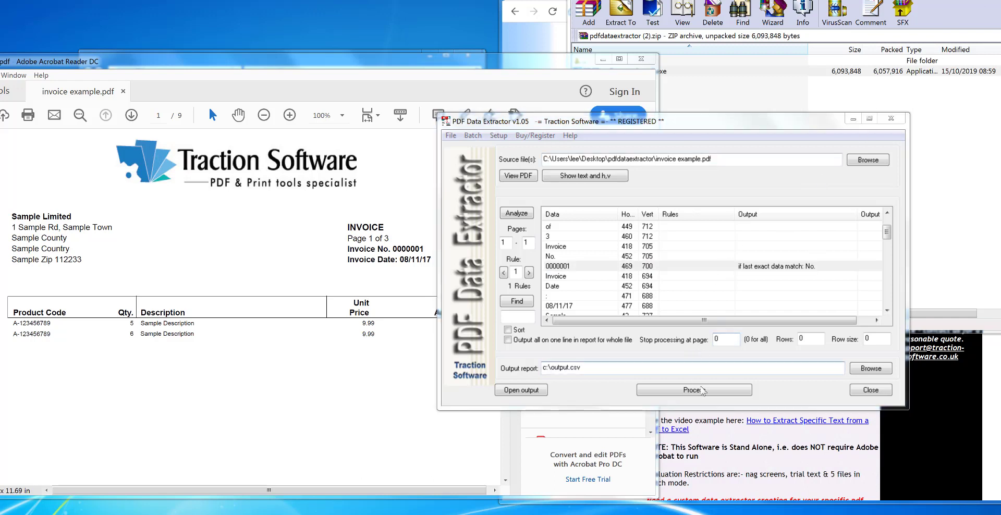
{"action": "left_click", "coordinate": [703, 391]}
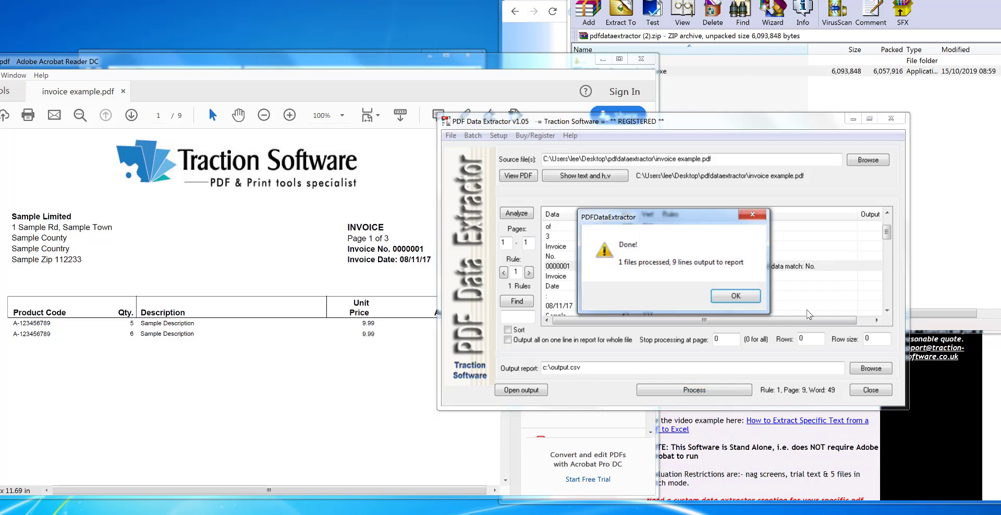
{"action": "left_click", "coordinate": [736, 300]}
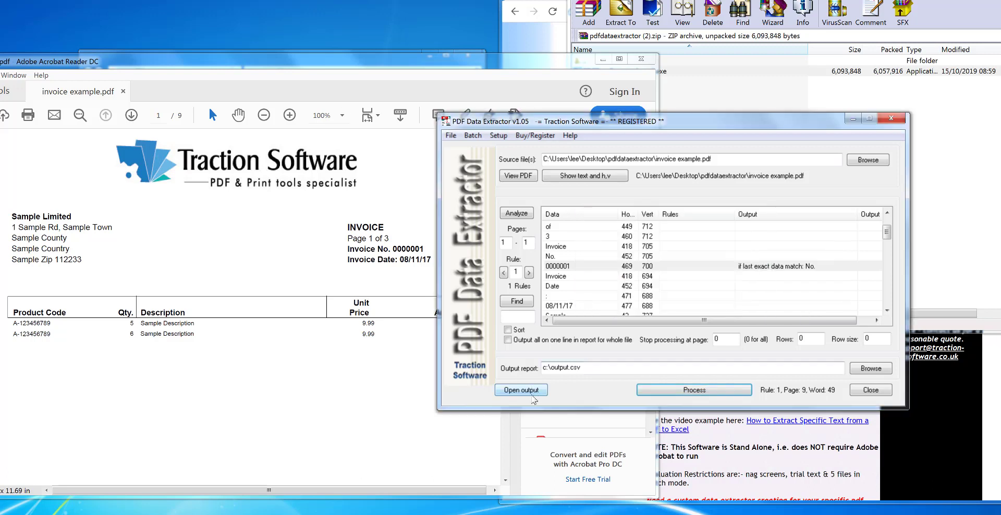
Step: Open output.csv in Excel, widen columns C and A, and undo the Text to Columns split
{"action": "left_click", "coordinate": [532, 396]}
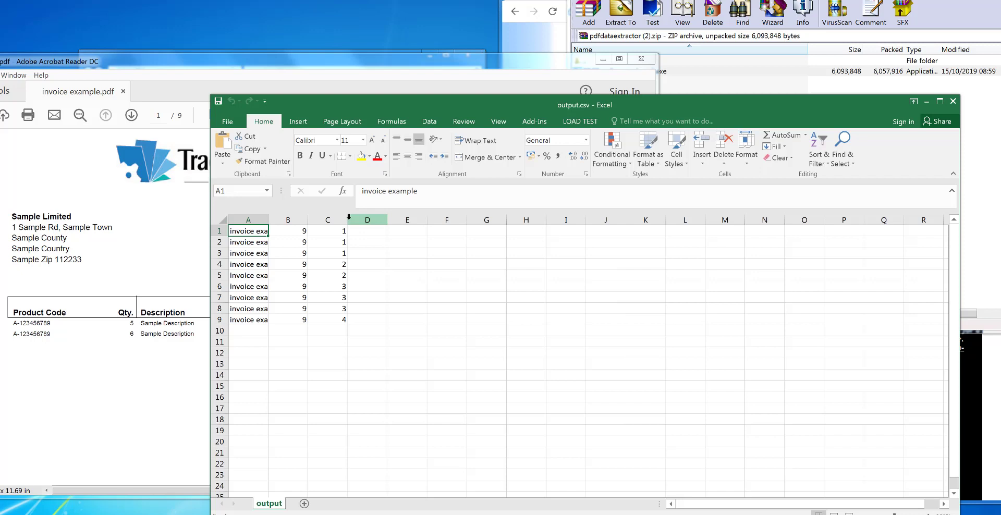
{"action": "left_click_drag", "start_coordinate": [349, 217], "coordinate": [364, 217]}
{"action": "left_click", "coordinate": [336, 230]}
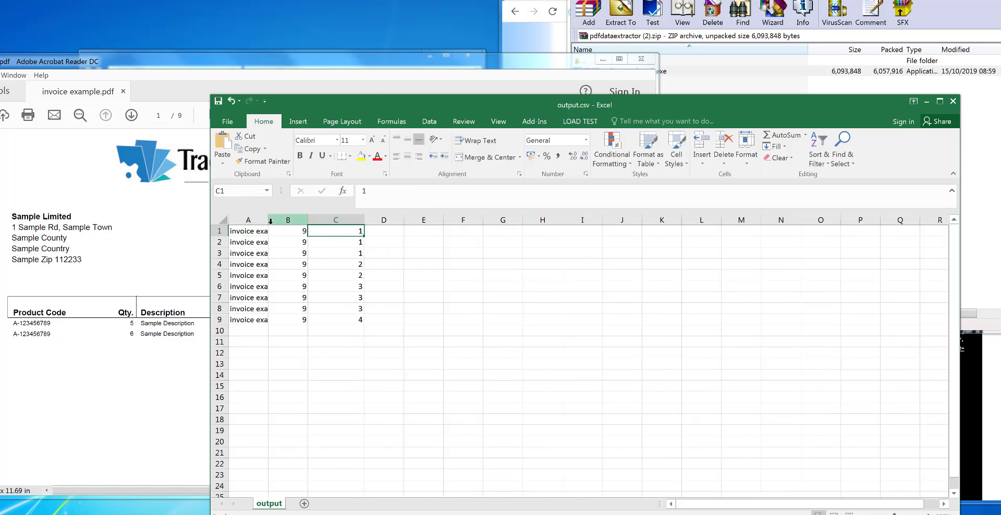
{"action": "left_click_drag", "start_coordinate": [268, 220], "coordinate": [294, 220]}
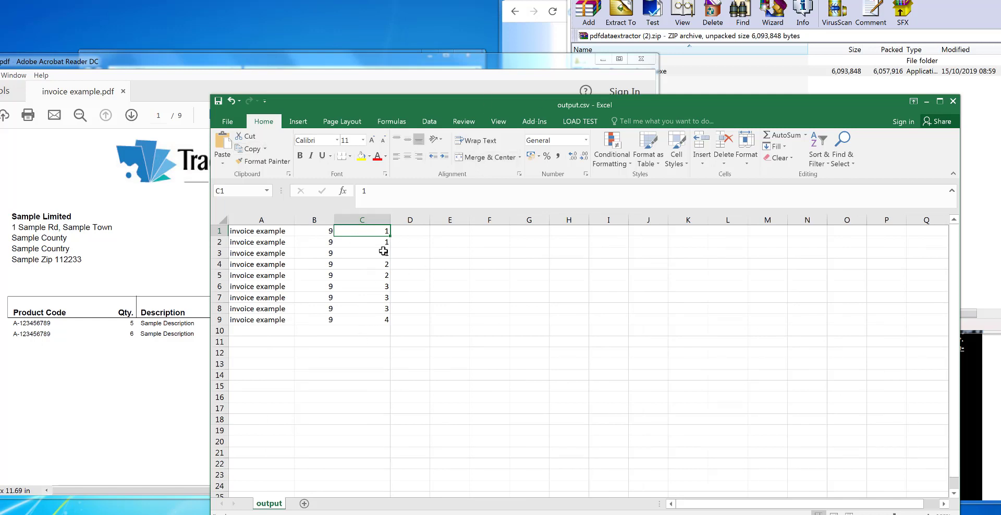
{"action": "key", "text": "ctrl+z"}
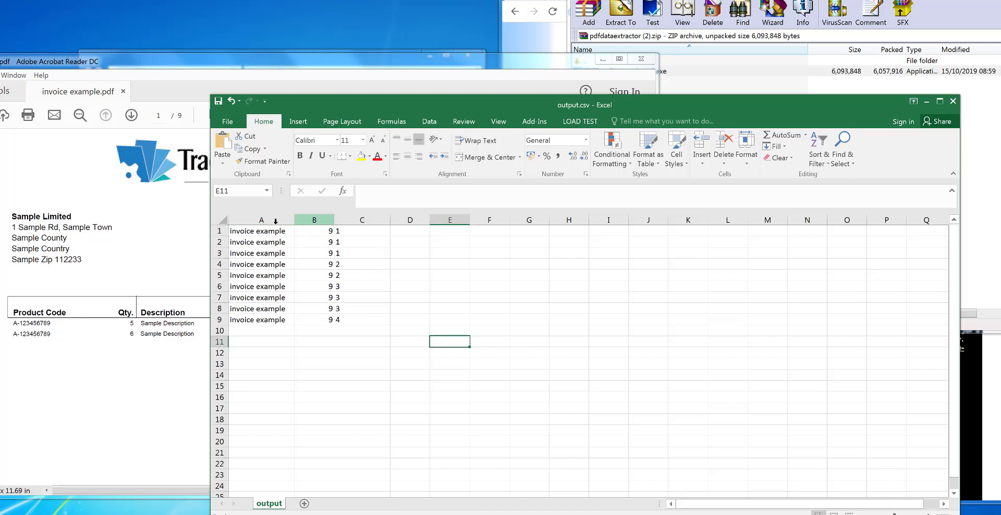
Step: Close Excel unsaved and switch extra report fields from file title and page count to matched page number
{"action": "left_click", "coordinate": [953, 101]}
{"action": "left_click", "coordinate": [502, 239]}
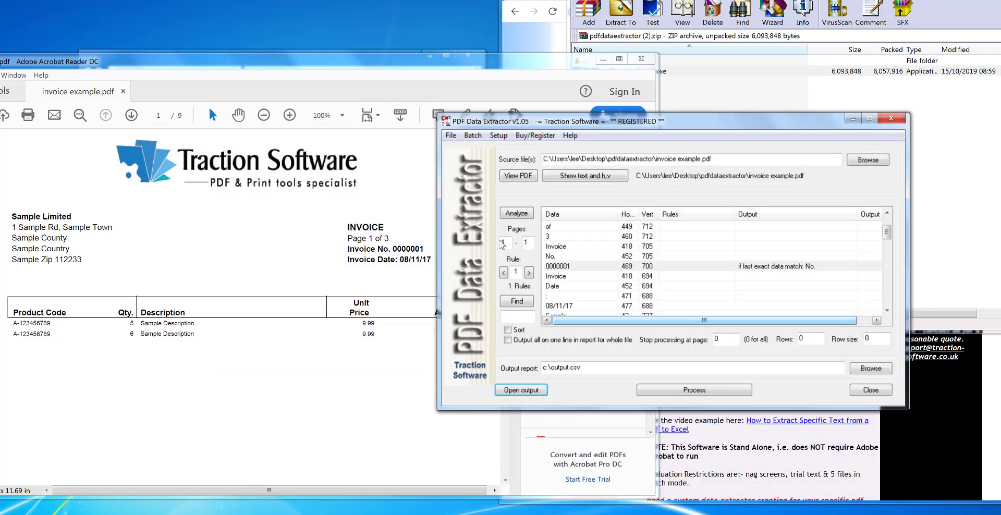
{"action": "left_click", "coordinate": [500, 137]}
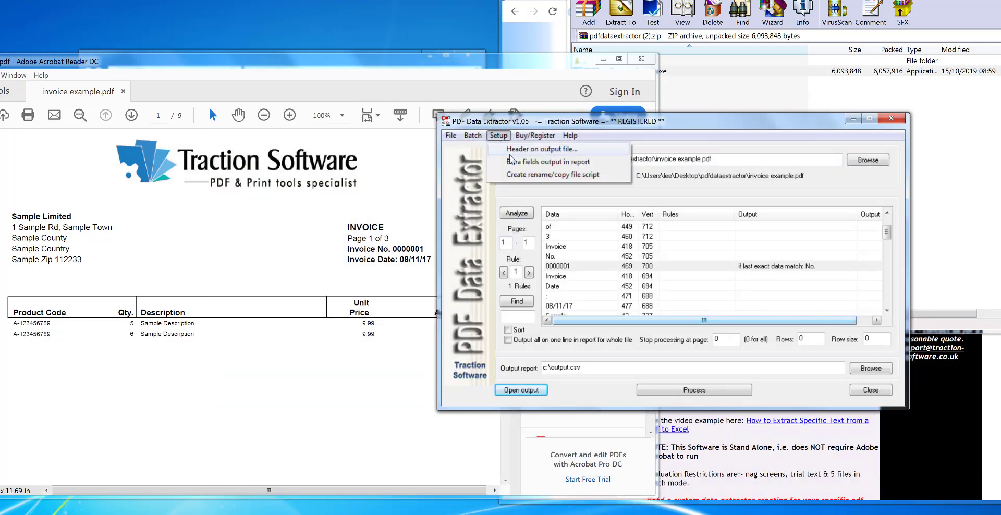
{"action": "left_click", "coordinate": [521, 161]}
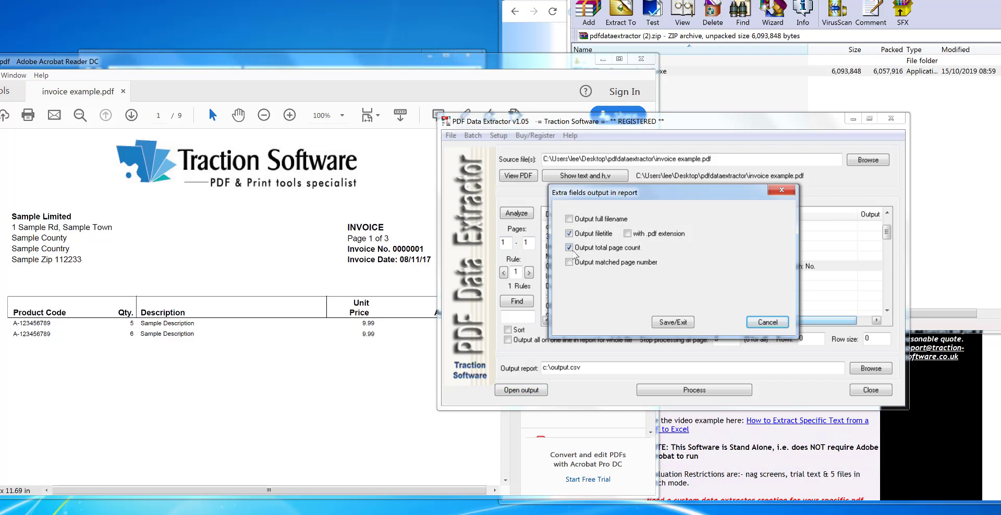
{"action": "left_click", "coordinate": [609, 249]}
{"action": "left_click", "coordinate": [576, 235]}
{"action": "left_click", "coordinate": [569, 263]}
Step: Save the extra field choices and rerun the extraction on the invoice PDF
{"action": "left_click", "coordinate": [671, 323]}
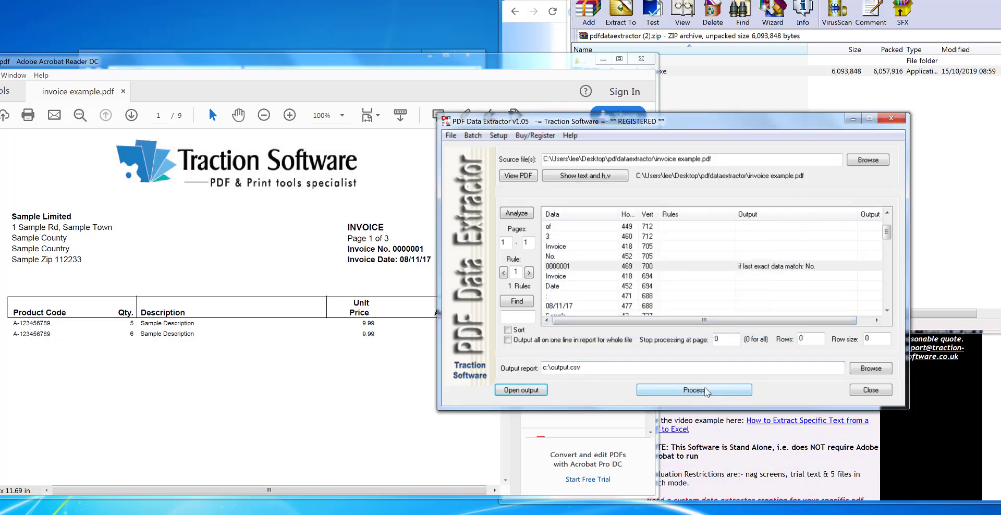
{"action": "left_click", "coordinate": [707, 392]}
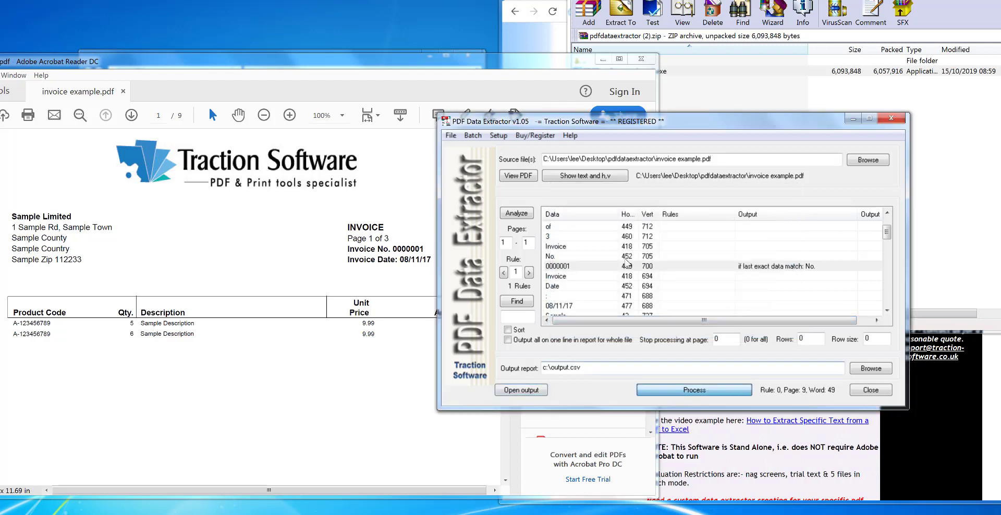
{"action": "left_click", "coordinate": [736, 298]}
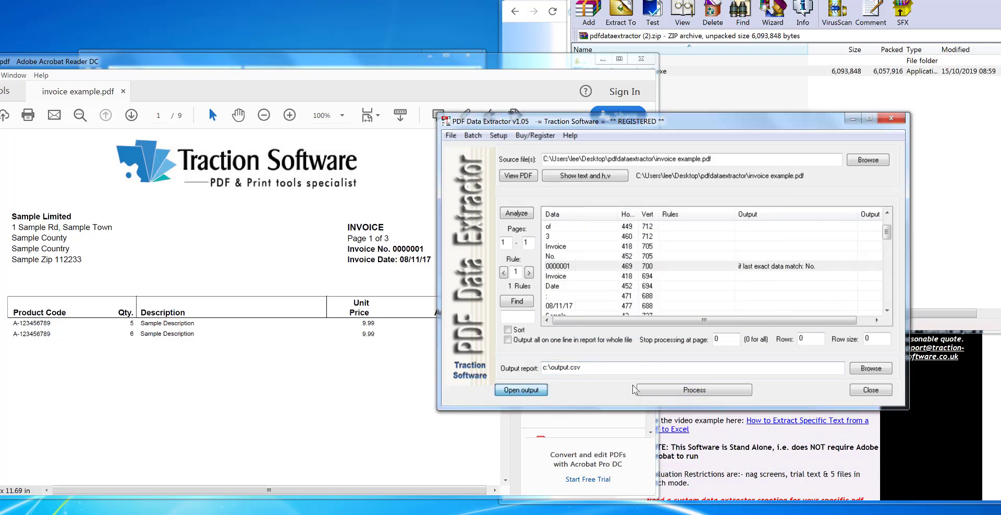
{"action": "key", "text": "Return"}
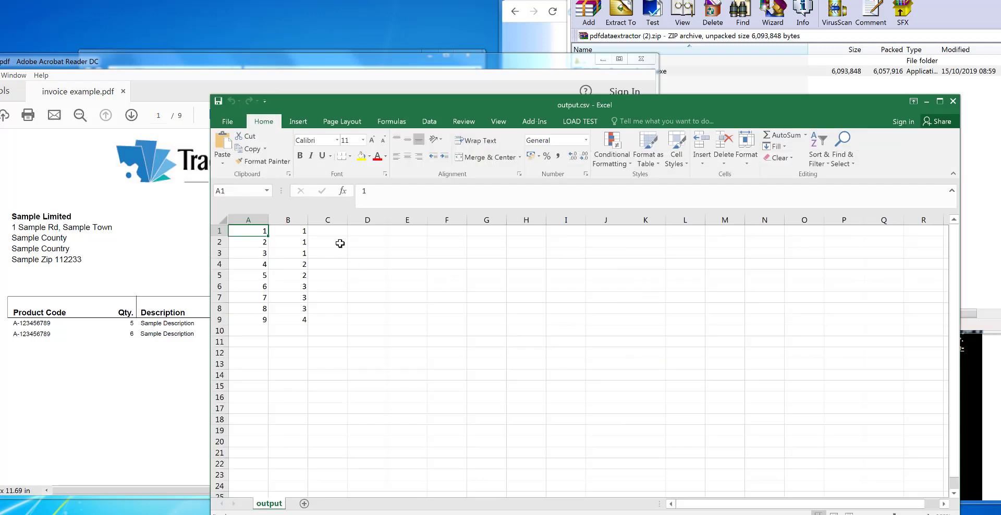
{"action": "left_click_drag", "start_coordinate": [288, 220], "coordinate": [376, 220]}
{"action": "left_click", "coordinate": [257, 230]}
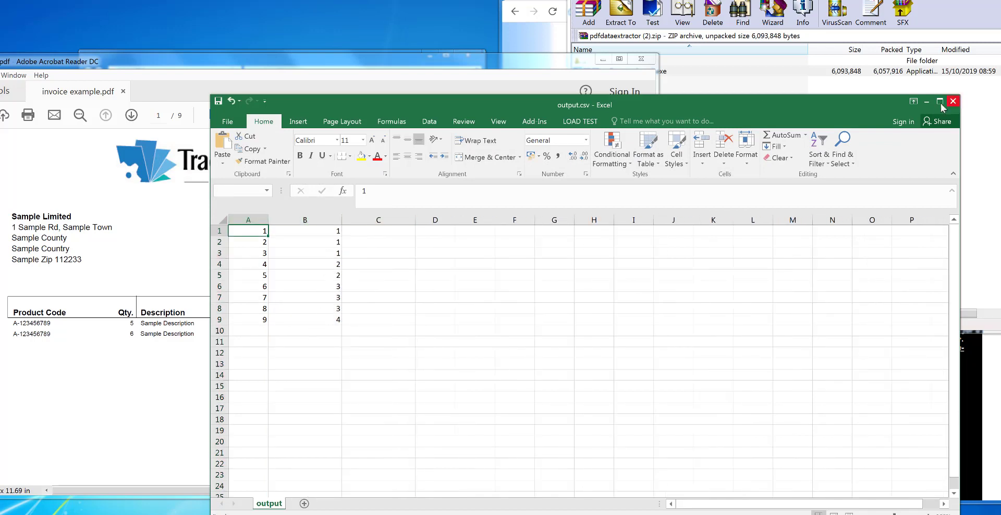
{"action": "left_click", "coordinate": [502, 244]}
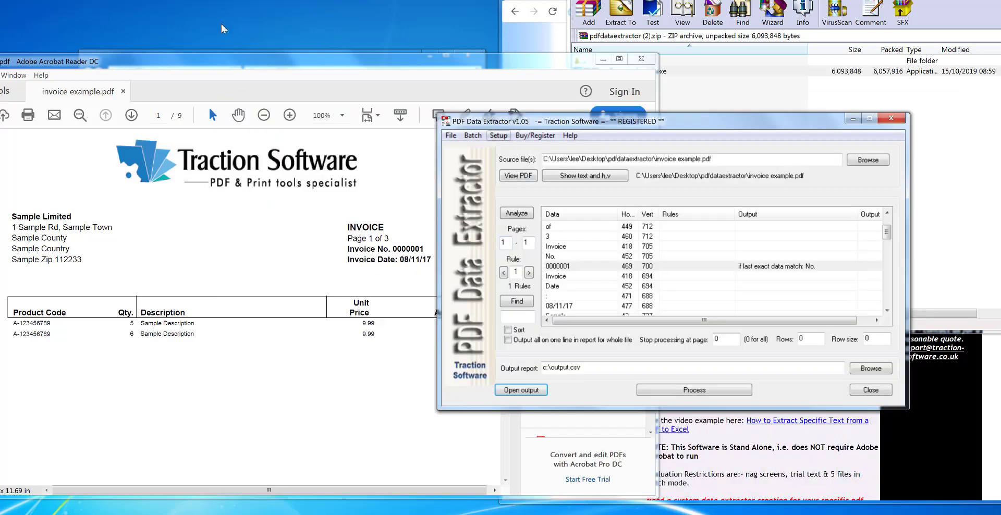
Step: Set the output header to 'Page Number,Invoice Number' and rerun extraction for 9 lines
{"action": "key", "text": "Return"}
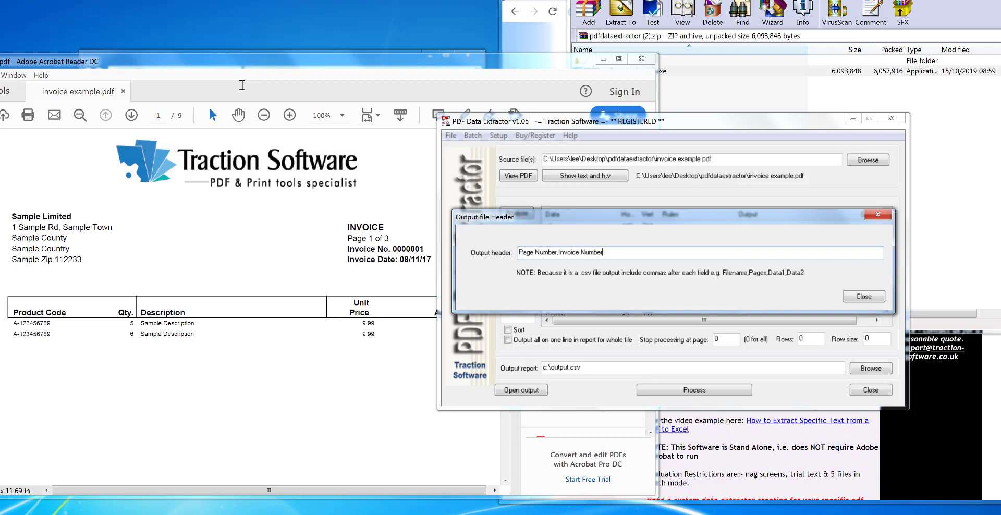
{"action": "left_click", "coordinate": [866, 297]}
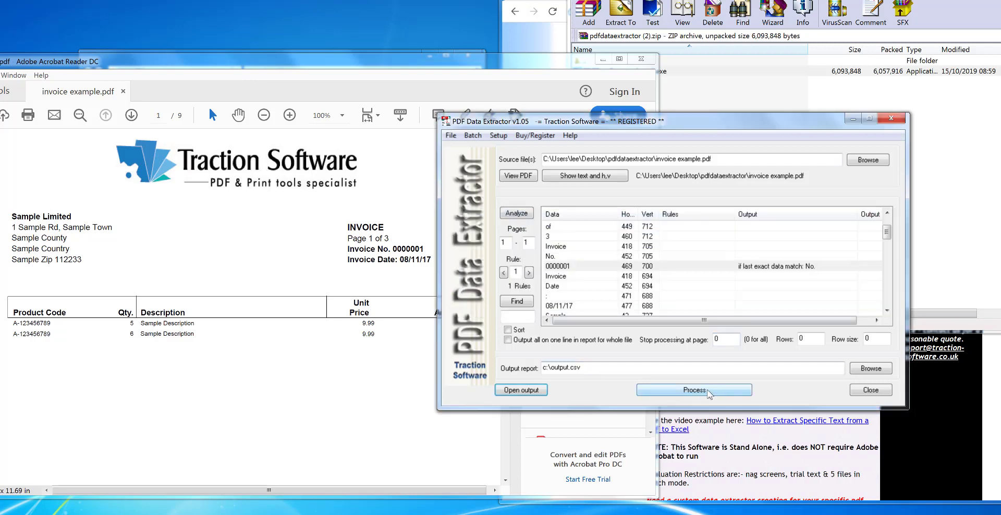
{"action": "left_click", "coordinate": [709, 392]}
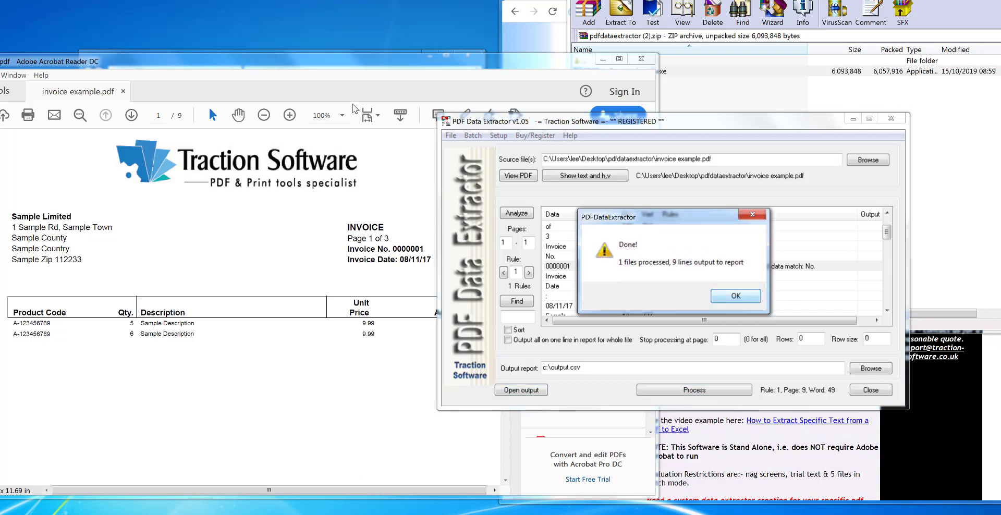
{"action": "left_click", "coordinate": [739, 298]}
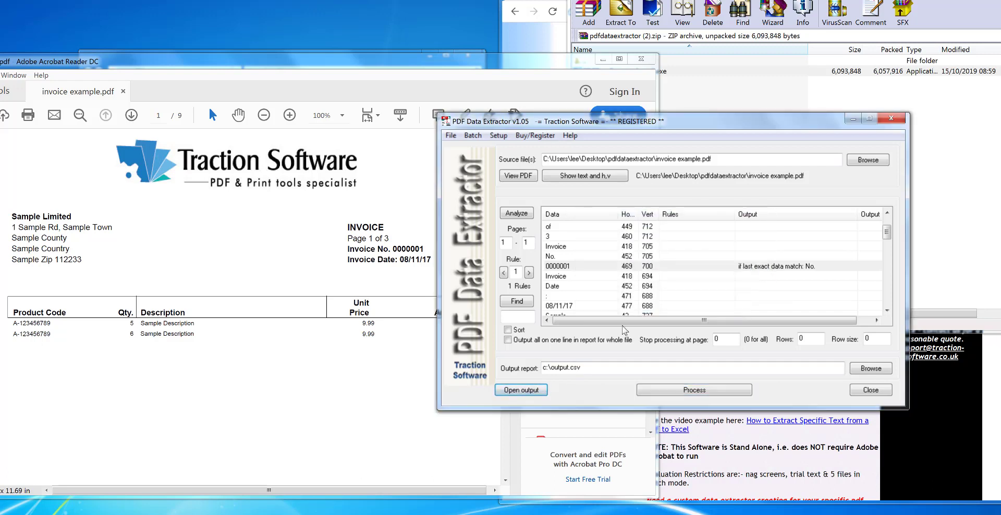
{"action": "key", "text": "Return"}
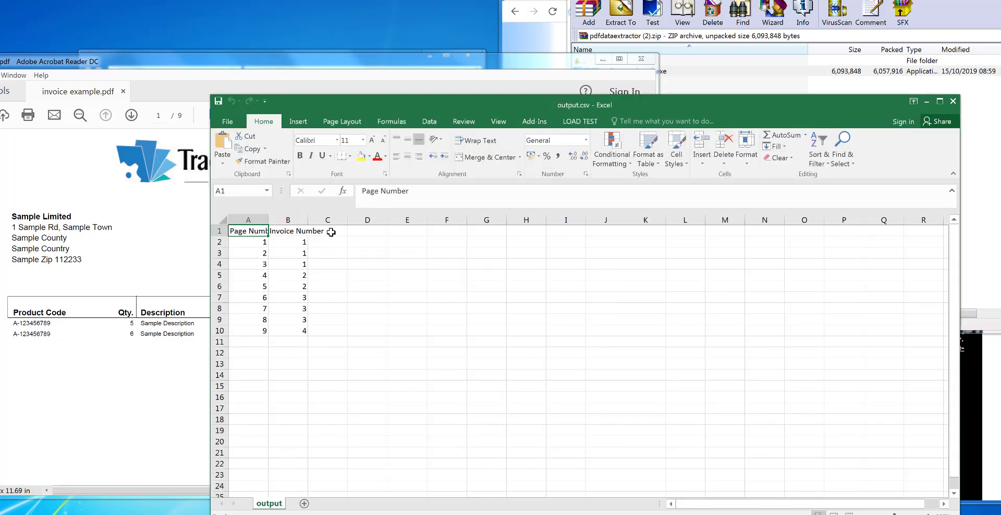
{"action": "left_click_drag", "start_coordinate": [308, 220], "coordinate": [343, 220]}
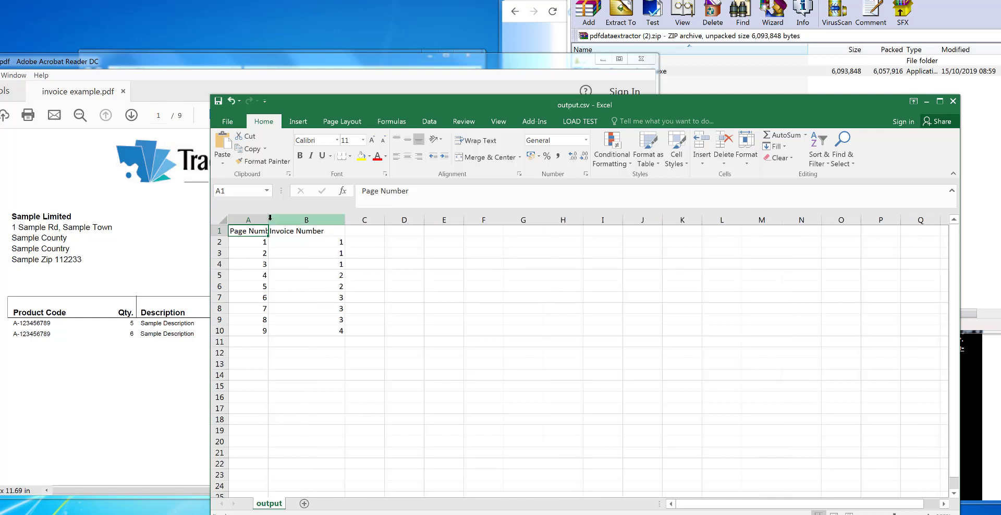
{"action": "left_click_drag", "start_coordinate": [269, 219], "coordinate": [314, 219]}
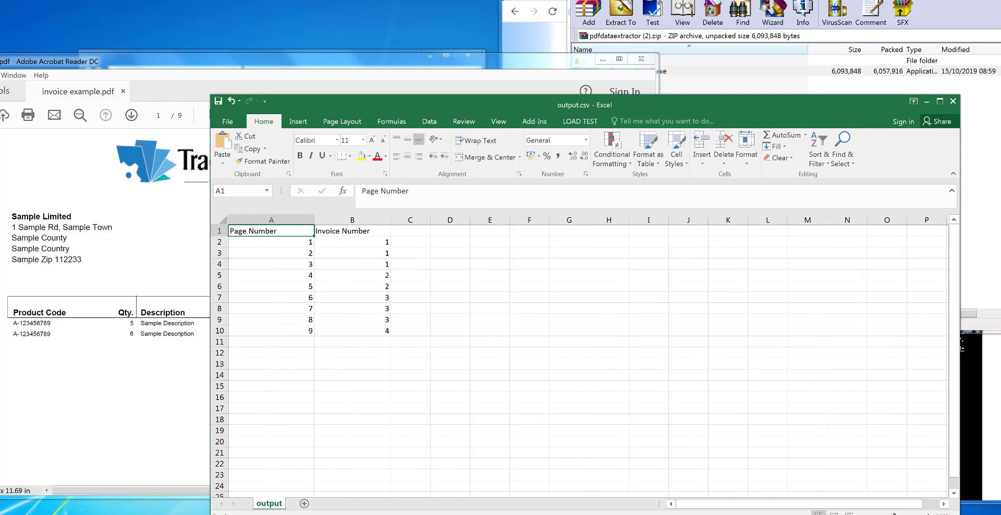
{"action": "left_click", "coordinate": [954, 101]}
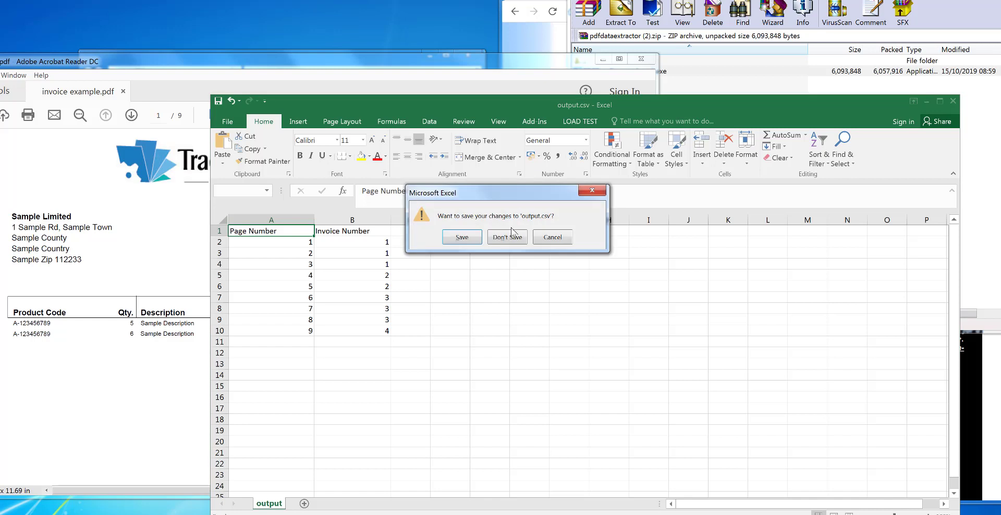
{"action": "left_click", "coordinate": [507, 237]}
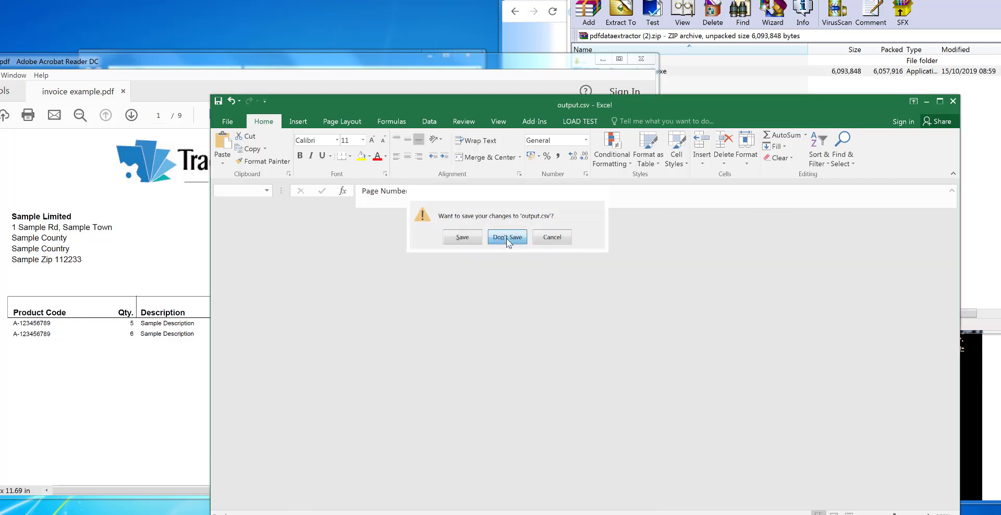
Step: Open the Batch Prepare a List window and close it while still empty
{"action": "left_click", "coordinate": [472, 135]}
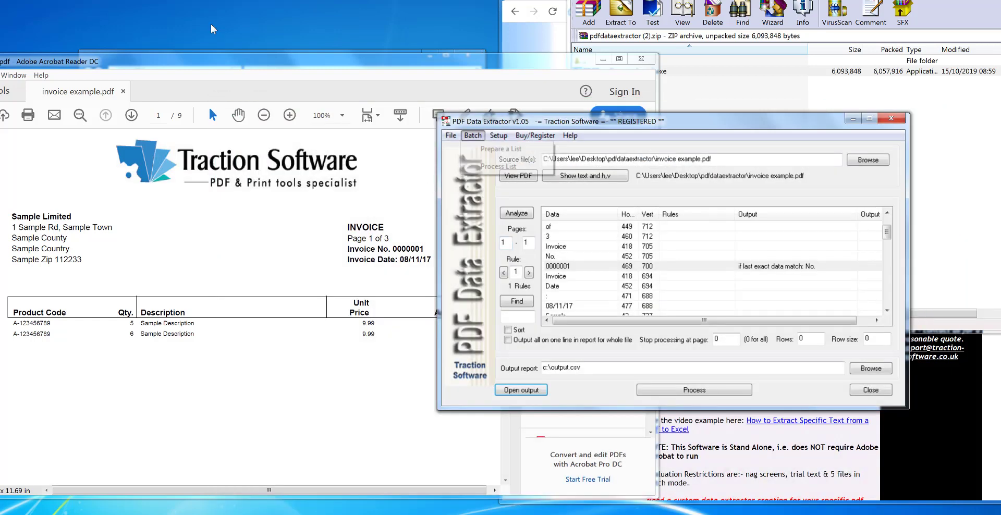
{"action": "left_click", "coordinate": [487, 148]}
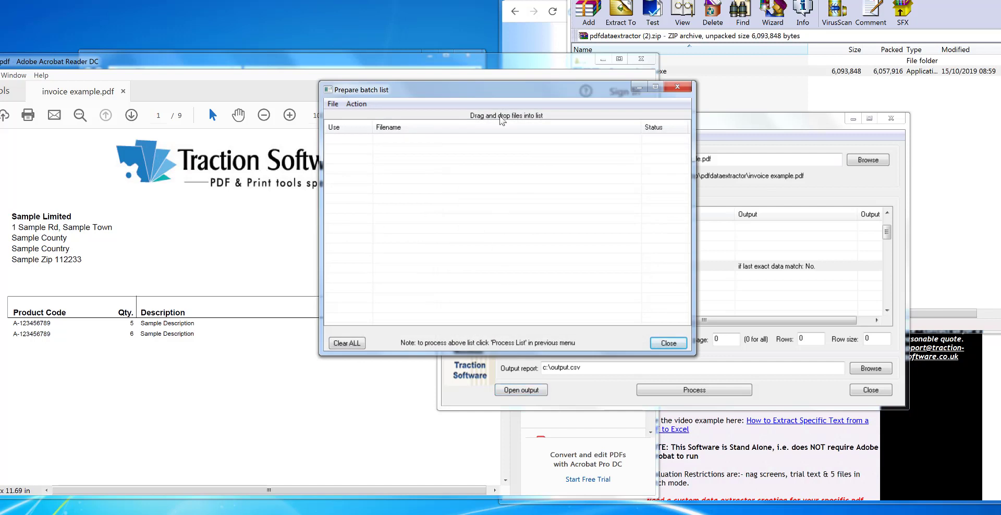
{"action": "left_click", "coordinate": [669, 344]}
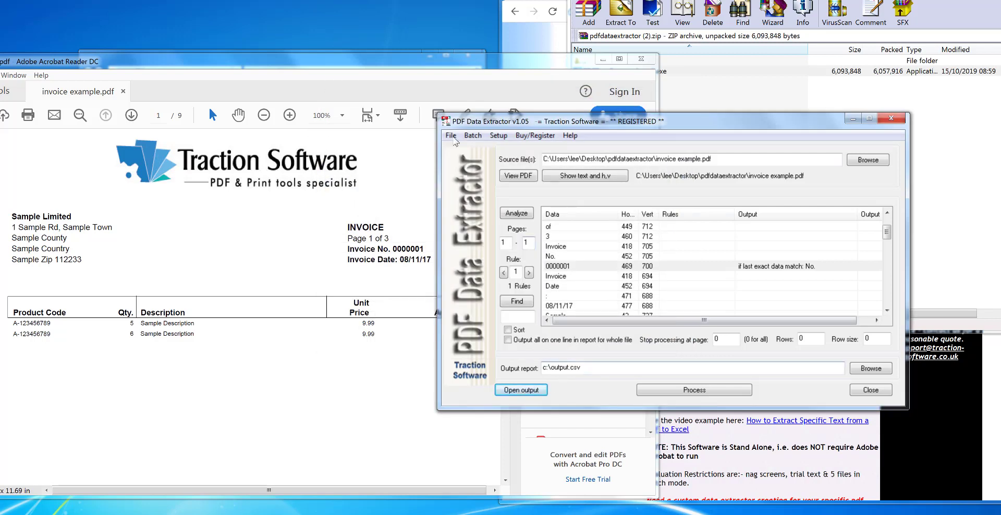
Step: Save the setup as invoice.pde in the program folder and confirm the saved message
{"action": "left_click", "coordinate": [451, 136]}
{"action": "left_click", "coordinate": [487, 175]}
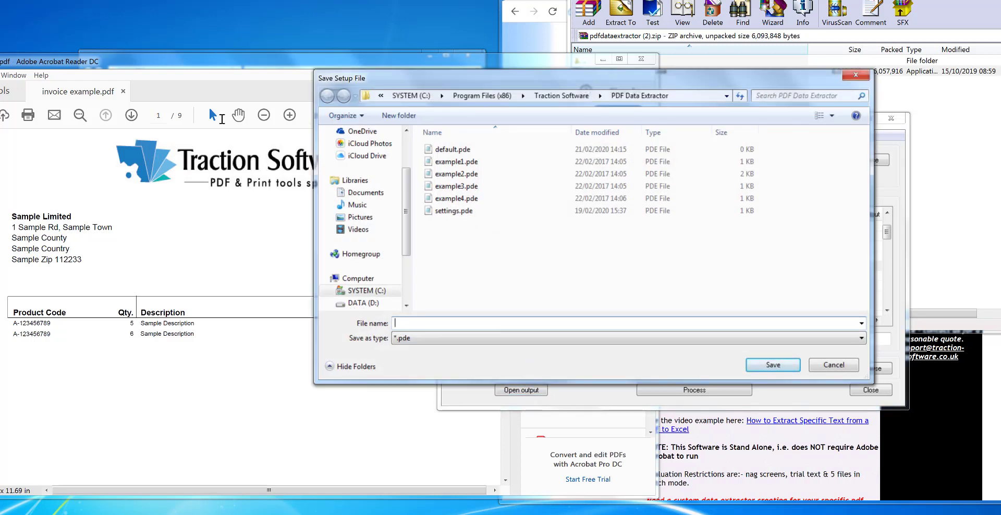
{"action": "type", "text": "invoice"}
{"action": "left_click", "coordinate": [773, 365]}
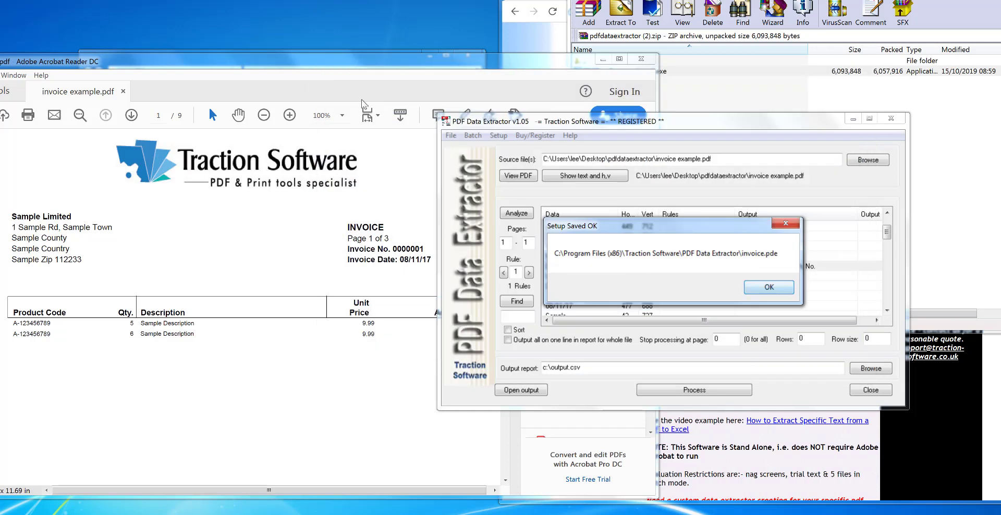
{"action": "key", "text": "Return"}
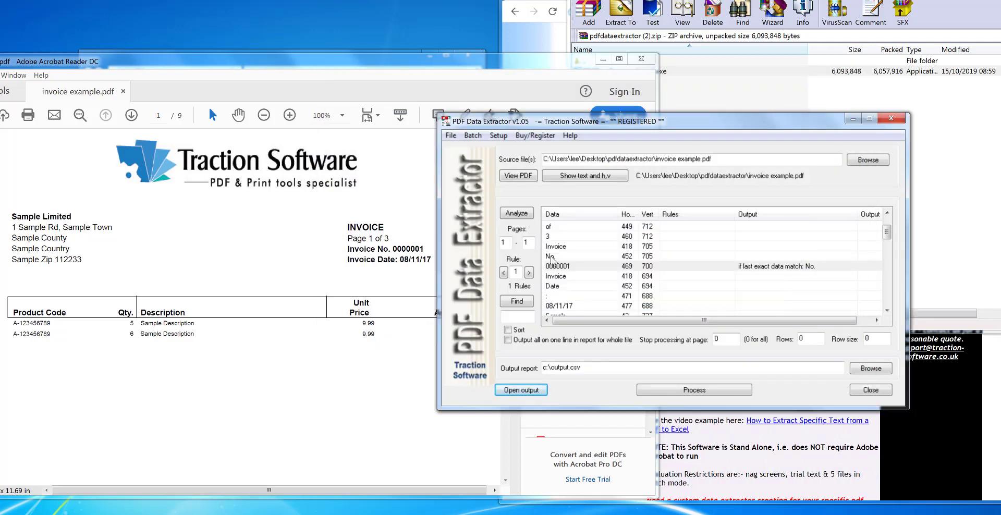